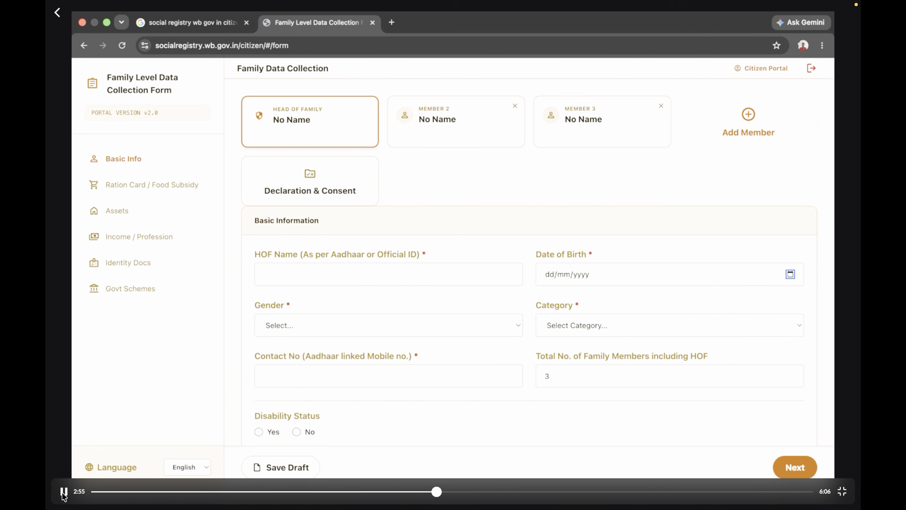
{"action": "left_click", "coordinate": [63, 494]}
{"action": "left_click", "coordinate": [64, 494]}
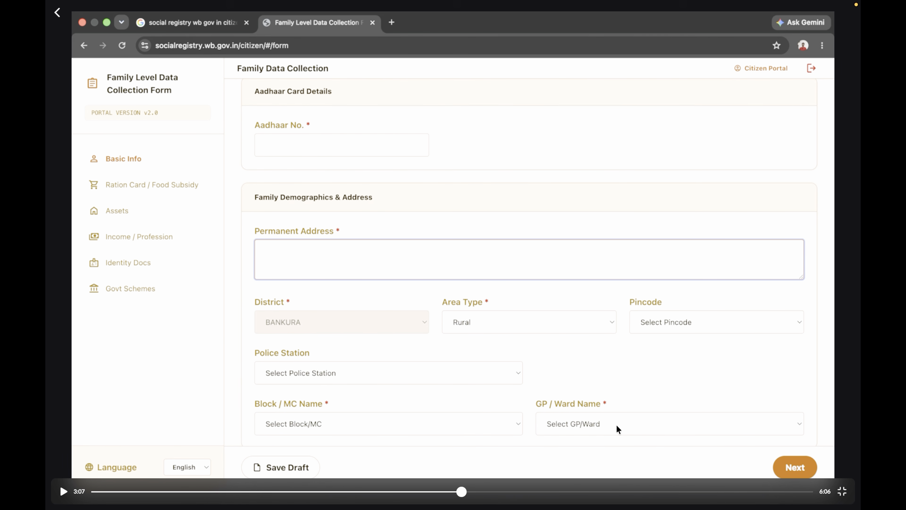
{"action": "left_click", "coordinate": [63, 492]}
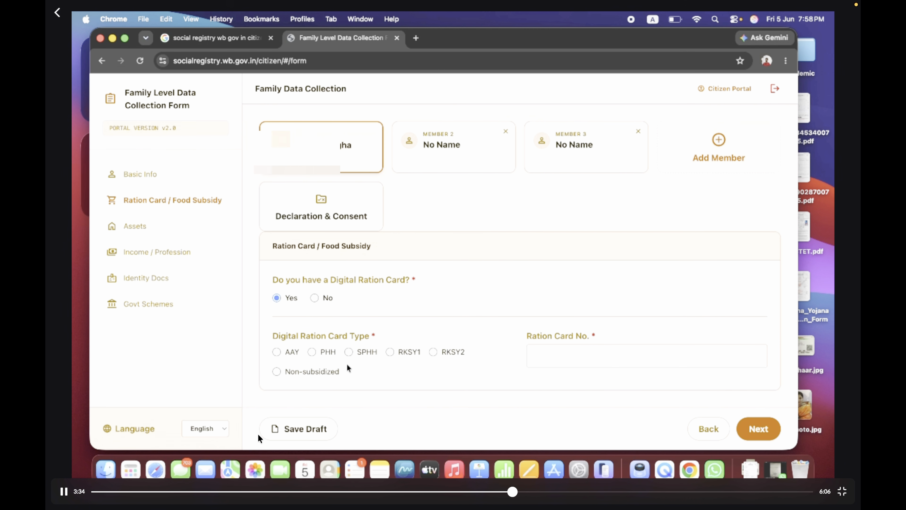
{"action": "left_click", "coordinate": [64, 492]}
{"action": "left_click", "coordinate": [64, 494]}
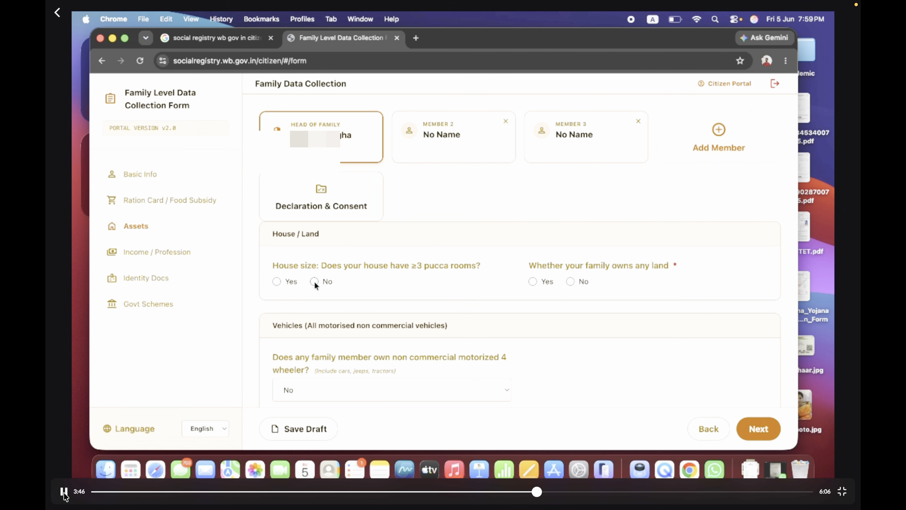
{"action": "left_click", "coordinate": [64, 494]}
{"action": "left_click", "coordinate": [64, 497]}
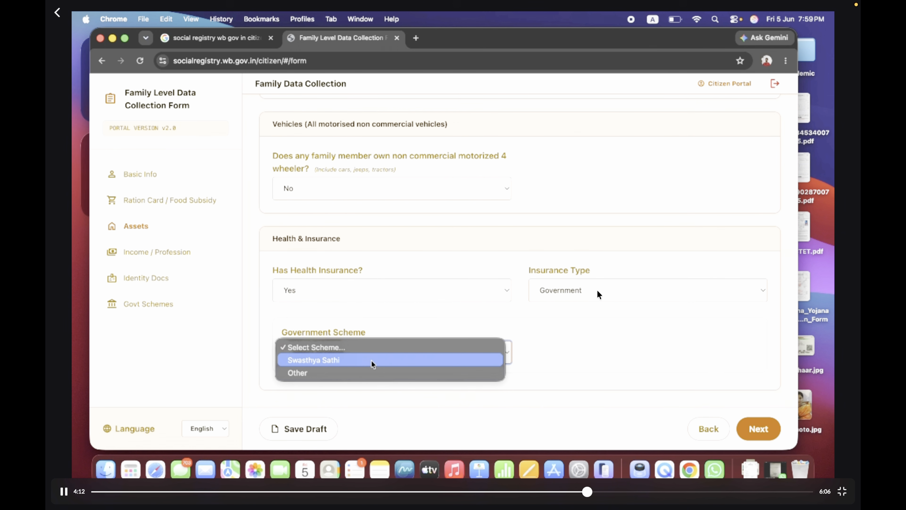
{"action": "left_click", "coordinate": [589, 492]}
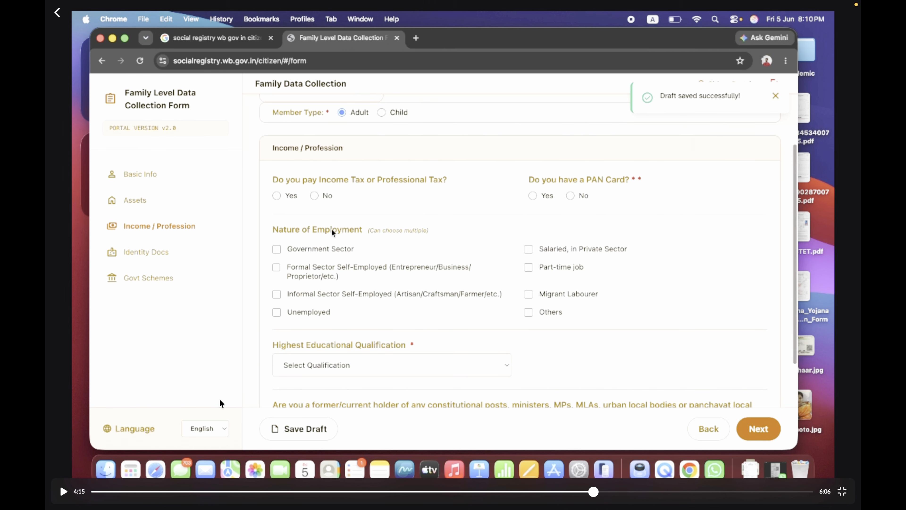
{"action": "left_click", "coordinate": [63, 493]}
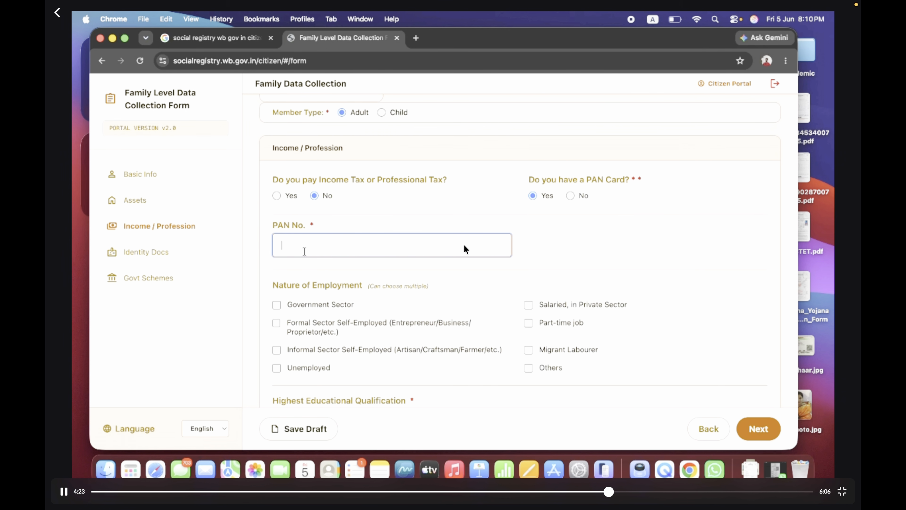
{"action": "left_click", "coordinate": [61, 489]}
{"action": "left_click", "coordinate": [63, 492]}
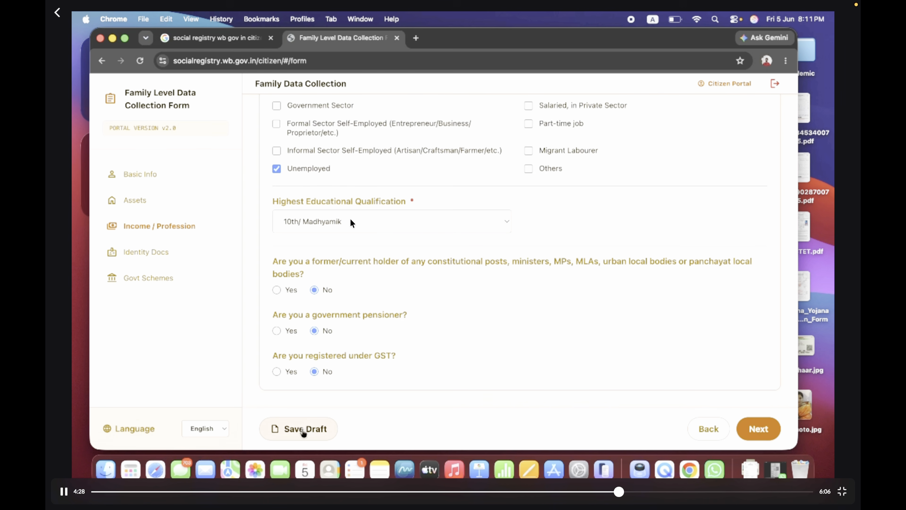
{"action": "key", "text": "space"}
{"action": "key", "text": "Left"}
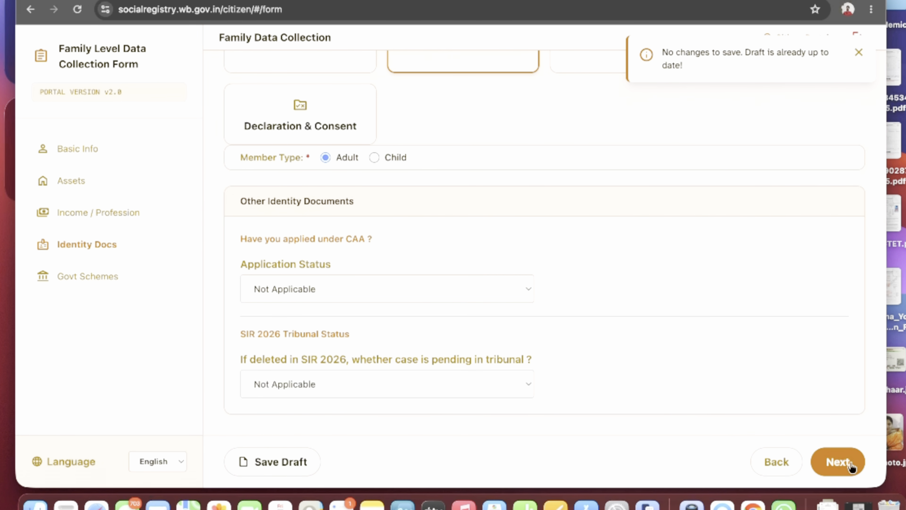
Step: In Member 2's Govt Schemes section, choose "Yes, I am applying" for Annapurna Yojana and set receiving DBT scheme benefits to Yes
{"action": "left_click", "coordinate": [851, 464]}
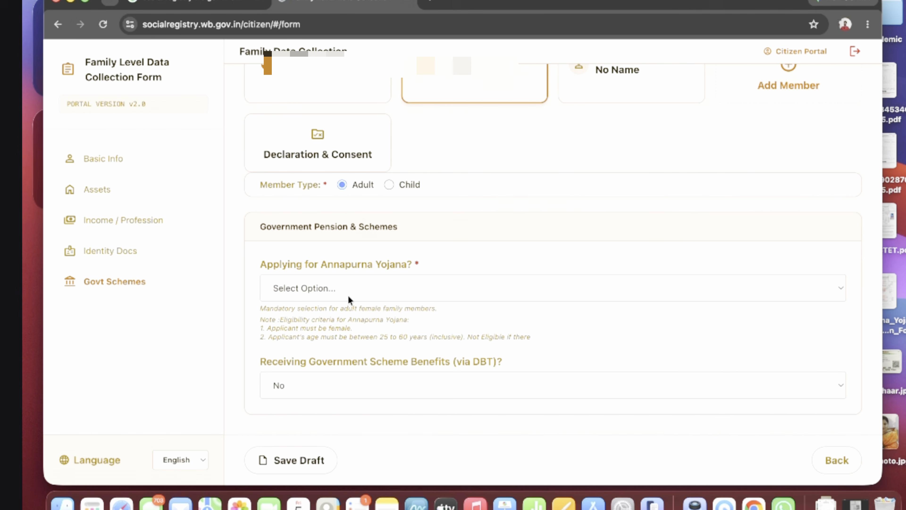
{"action": "left_click", "coordinate": [349, 297]}
{"action": "left_click", "coordinate": [336, 299]}
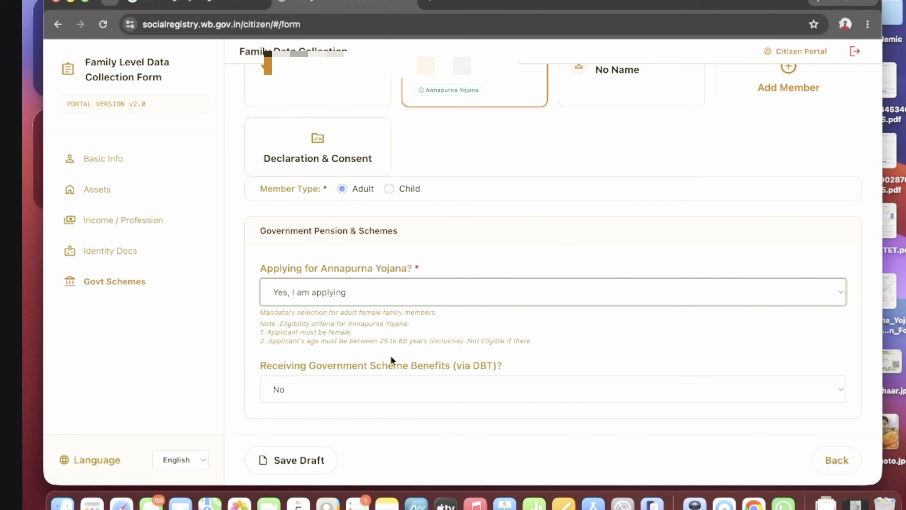
{"action": "left_click", "coordinate": [369, 397]}
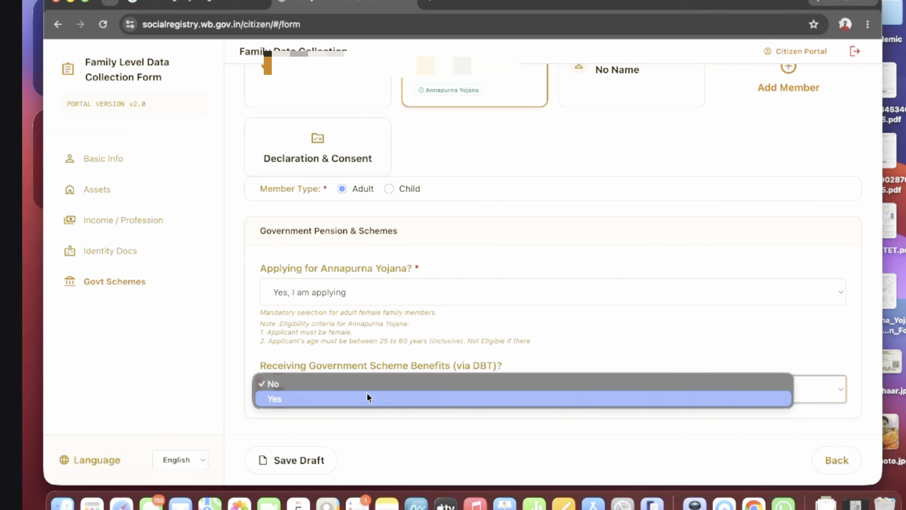
{"action": "left_click", "coordinate": [338, 399]}
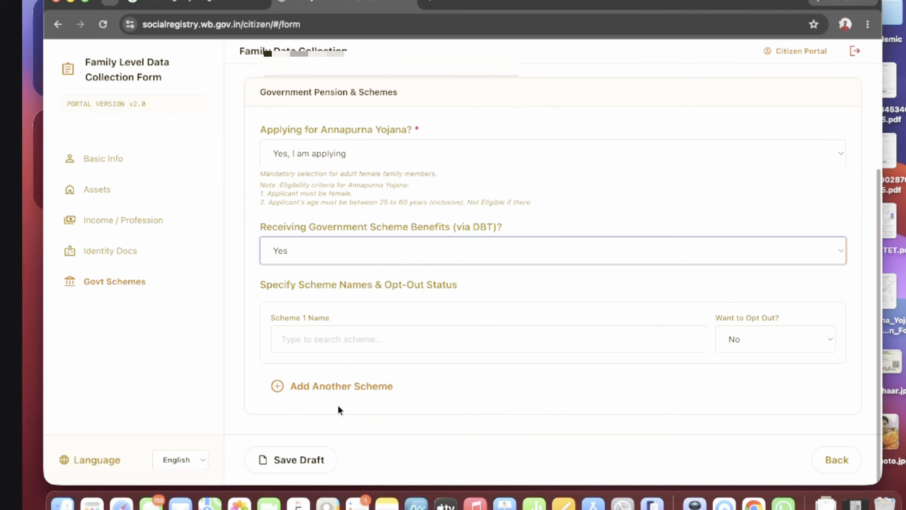
Step: Choose Lakshmir Bhandar as Member 2's Scheme 1 and save the draft
{"action": "left_click", "coordinate": [354, 336]}
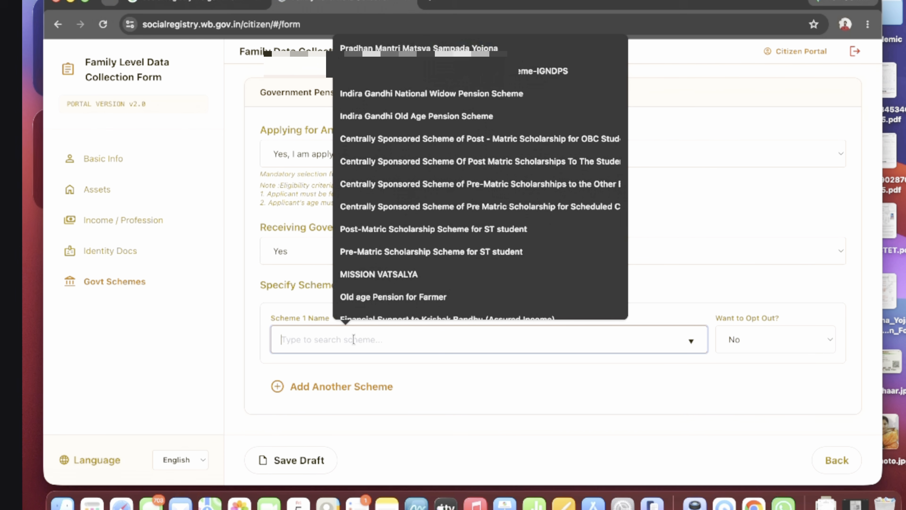
{"action": "scroll", "coordinate": [411, 273], "scroll_direction": "down", "scroll_amount": 1}
{"action": "scroll", "coordinate": [412, 272], "scroll_direction": "down", "scroll_amount": 10}
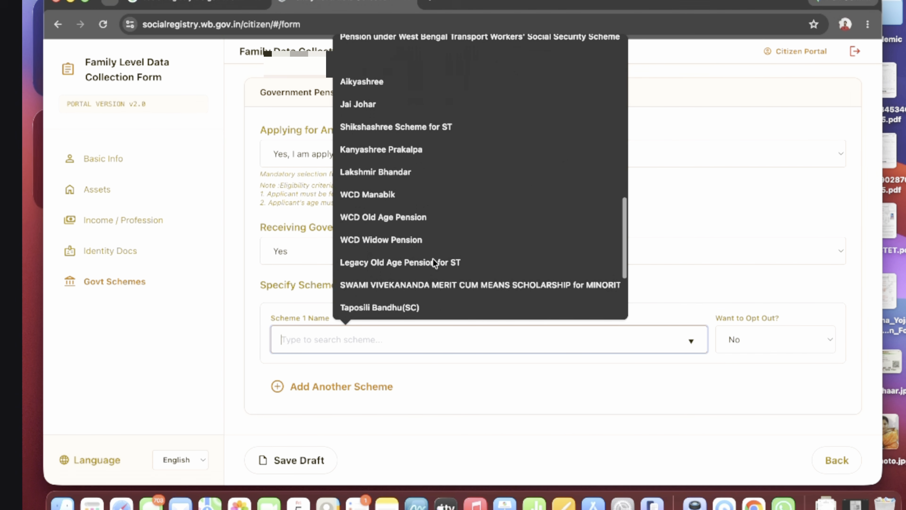
{"action": "scroll", "coordinate": [432, 258], "scroll_direction": "up", "scroll_amount": 2}
{"action": "scroll", "coordinate": [432, 259], "scroll_direction": "up", "scroll_amount": 3}
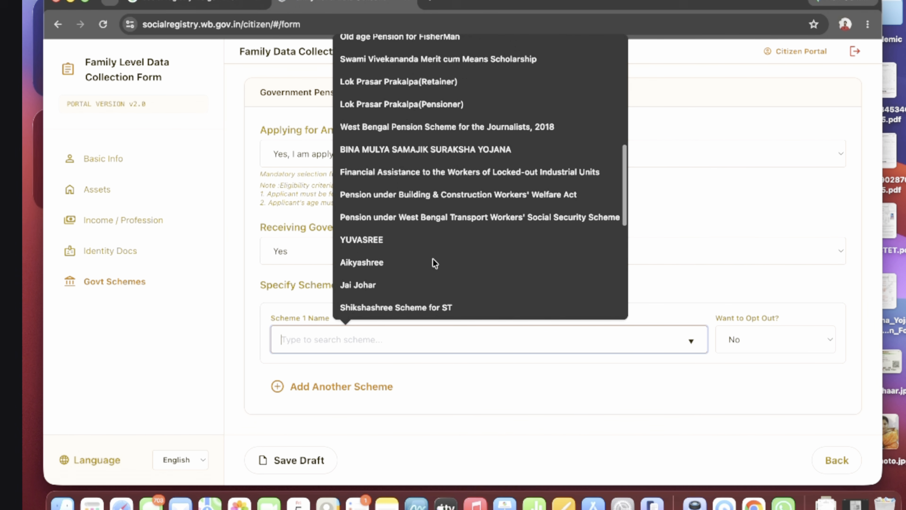
{"action": "scroll", "coordinate": [433, 259], "scroll_direction": "down", "scroll_amount": 1}
{"action": "scroll", "coordinate": [431, 261], "scroll_direction": "up", "scroll_amount": 2}
{"action": "scroll", "coordinate": [432, 261], "scroll_direction": "down", "scroll_amount": 5}
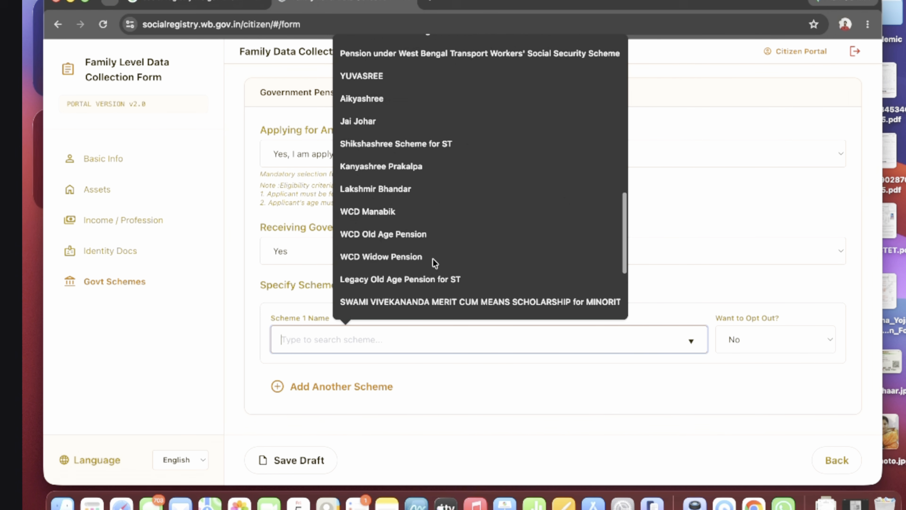
{"action": "left_click", "coordinate": [399, 186]}
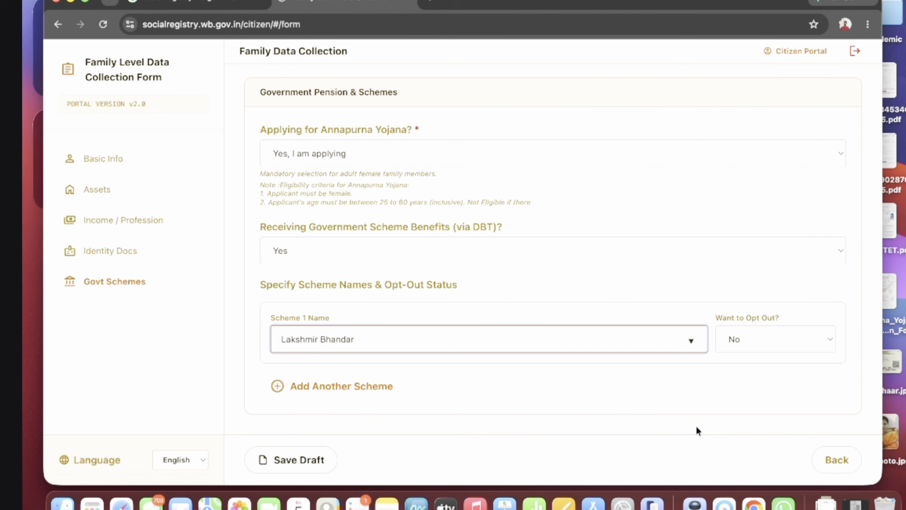
{"action": "left_click", "coordinate": [304, 467]}
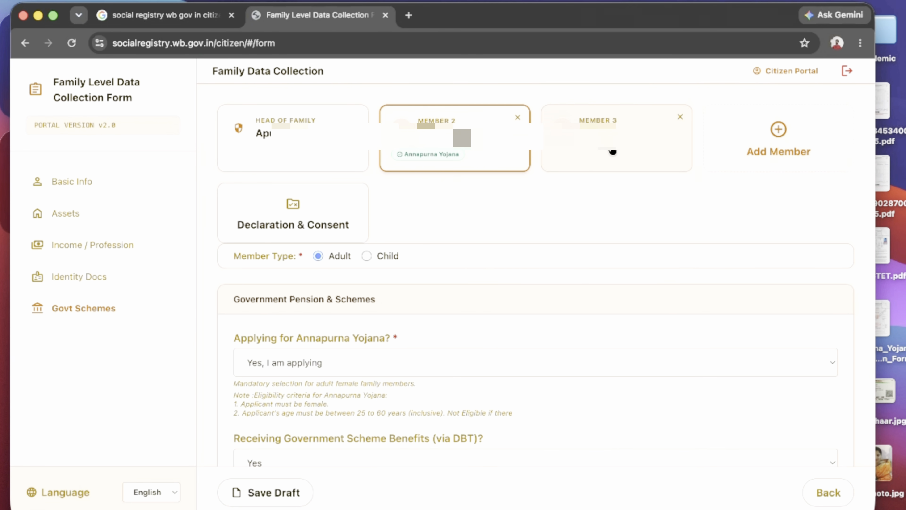
Step: Open Member 3's record and set the member type to Child
{"action": "left_click", "coordinate": [579, 164]}
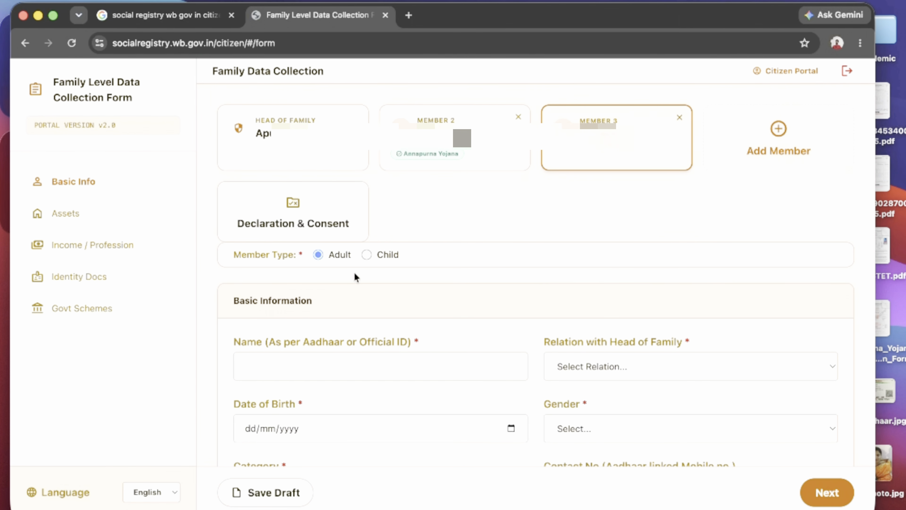
{"action": "left_click", "coordinate": [367, 254]}
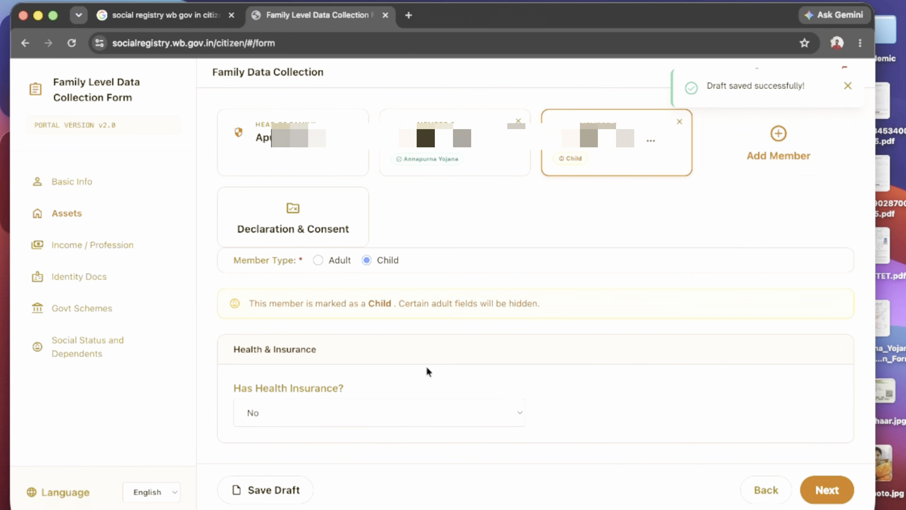
Step: Set Member 3's health insurance to Yes, with type Government and scheme Swasthya Sathi, and open the URN number for entry
{"action": "left_click", "coordinate": [330, 420]}
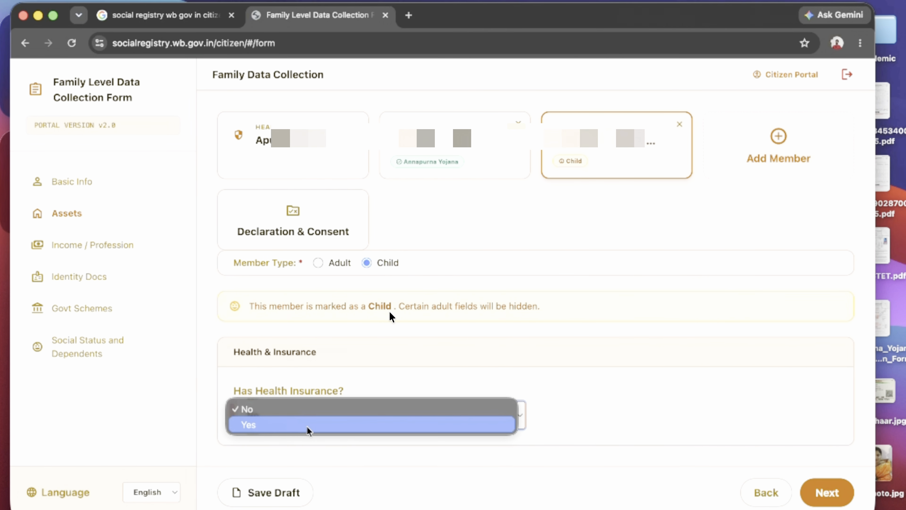
{"action": "left_click", "coordinate": [306, 427]}
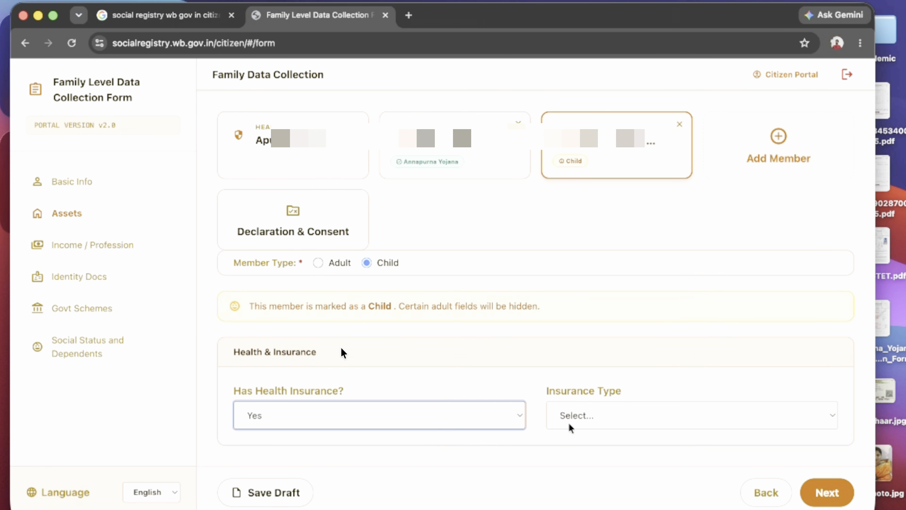
{"action": "left_click", "coordinate": [614, 410]}
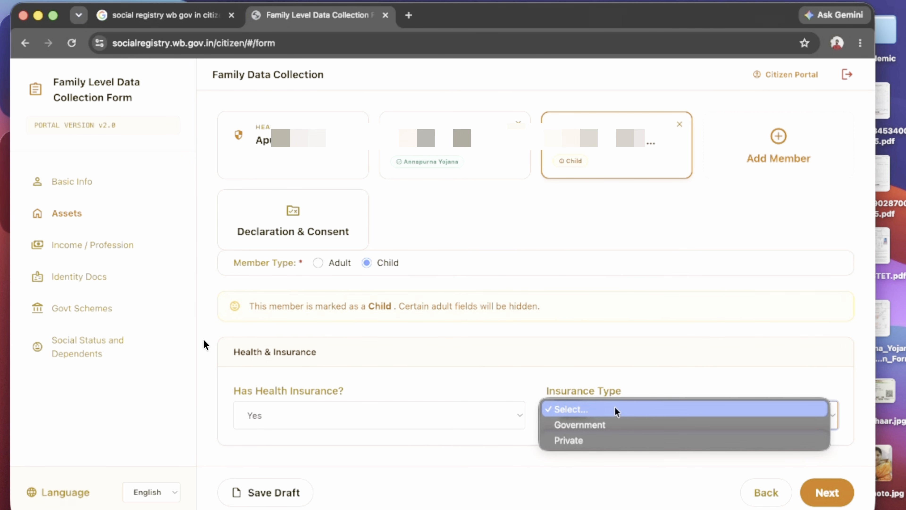
{"action": "left_click", "coordinate": [605, 428]}
{"action": "scroll", "coordinate": [422, 437], "scroll_direction": "down", "scroll_amount": 3}
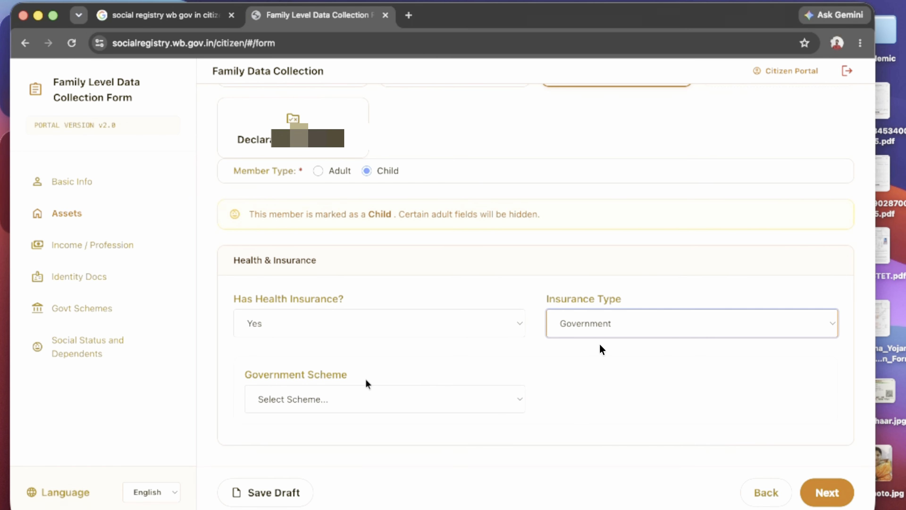
{"action": "left_click", "coordinate": [340, 378]}
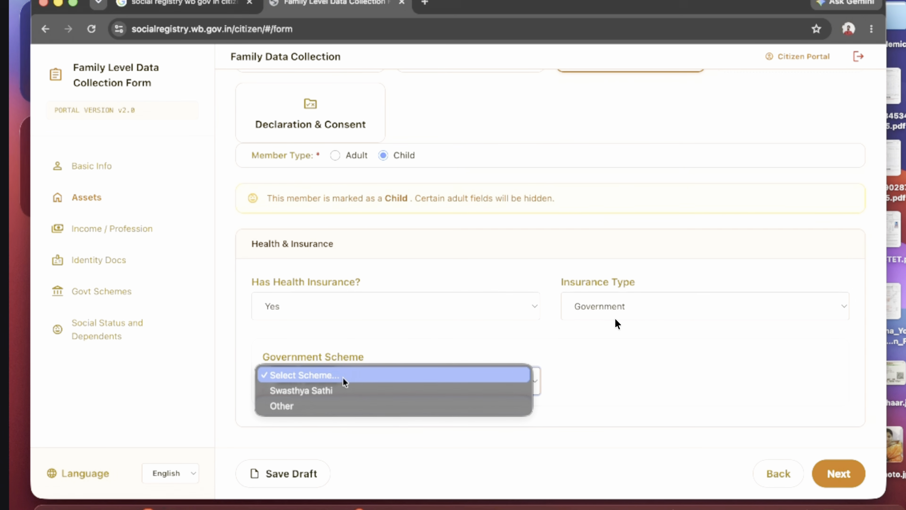
{"action": "left_click", "coordinate": [324, 389]}
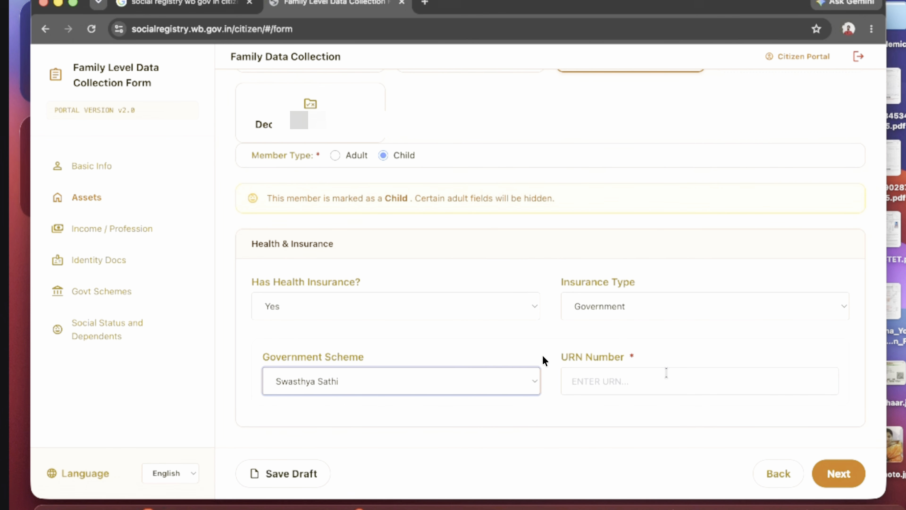
{"action": "left_click", "coordinate": [665, 378]}
{"action": "key", "text": "Return"}
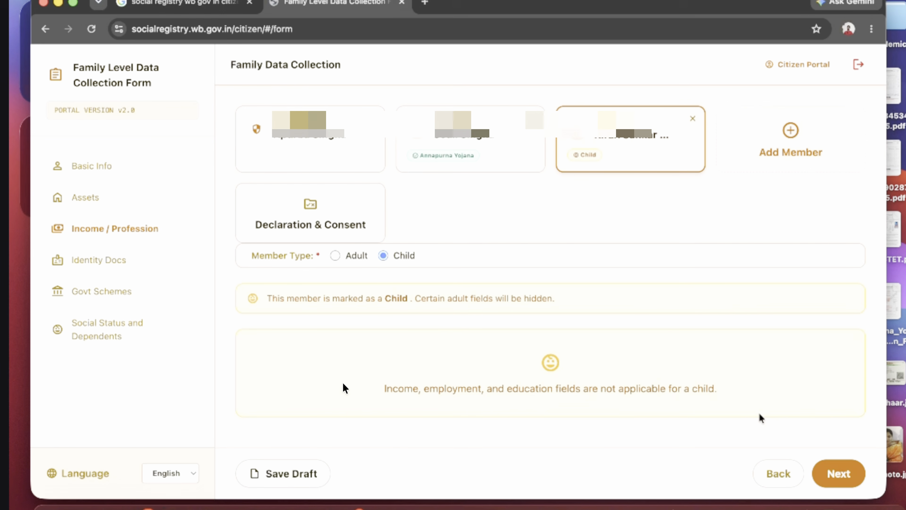
Step: Advance Member 3's form through Identity Docs and Govt Schemes to Social Status and Dependents, keeping the Not Applicable and No answers
{"action": "left_click", "coordinate": [837, 474]}
{"action": "scroll", "coordinate": [498, 304], "scroll_direction": "down", "scroll_amount": 2}
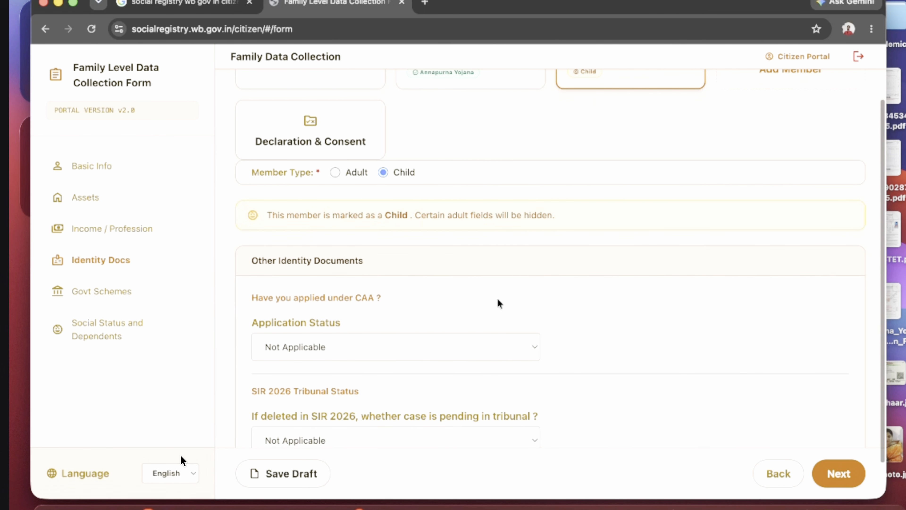
{"action": "scroll", "coordinate": [497, 300], "scroll_direction": "up", "scroll_amount": 1}
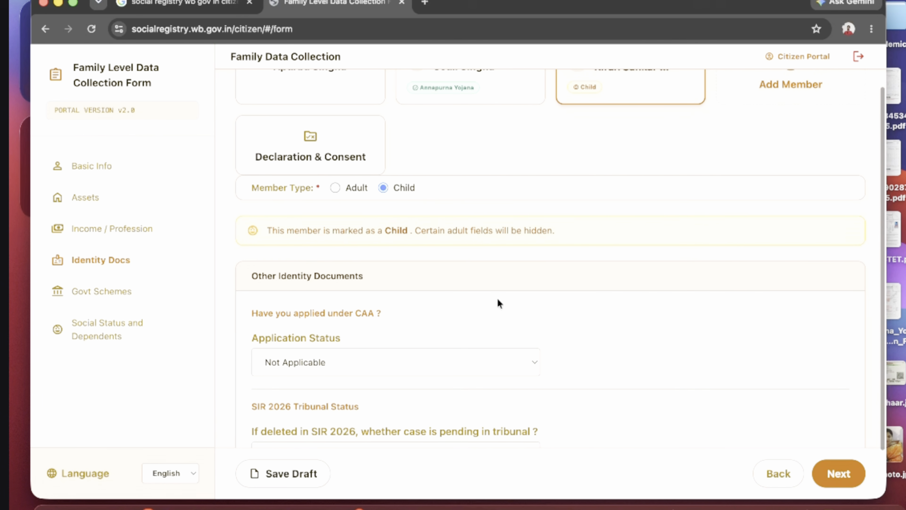
{"action": "scroll", "coordinate": [497, 297], "scroll_direction": "down", "scroll_amount": 3}
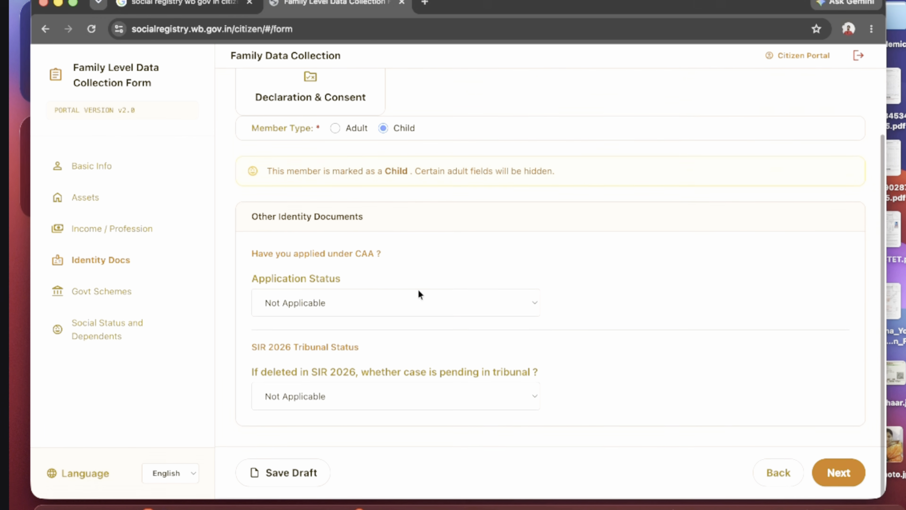
{"action": "left_click", "coordinate": [838, 472]}
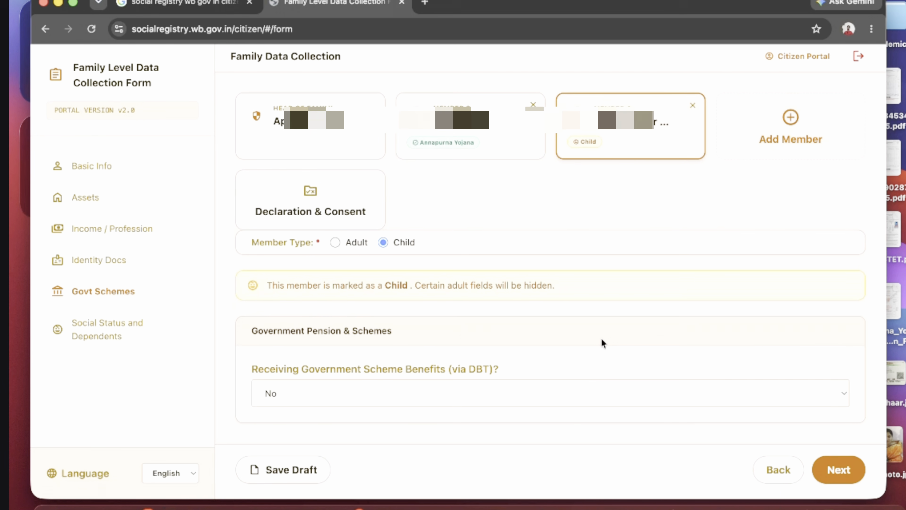
{"action": "scroll", "coordinate": [601, 338], "scroll_direction": "up", "scroll_amount": 1}
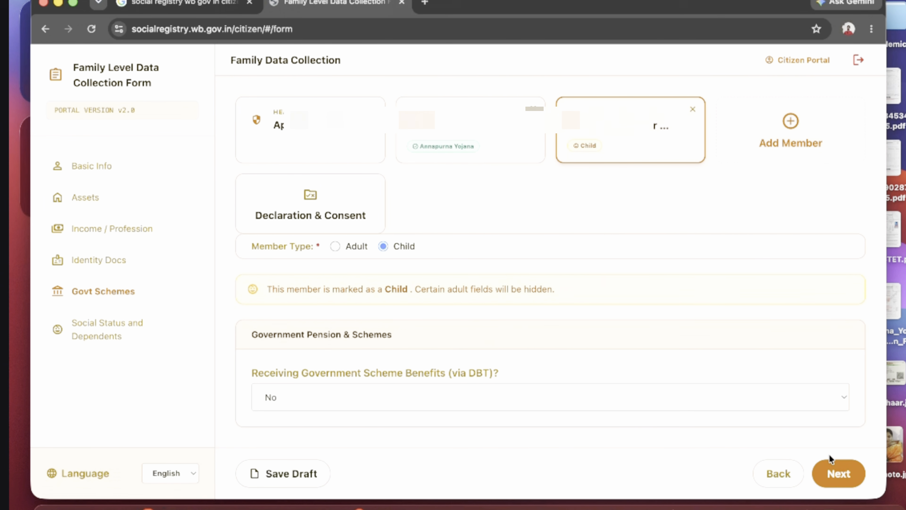
{"action": "left_click", "coordinate": [830, 461]}
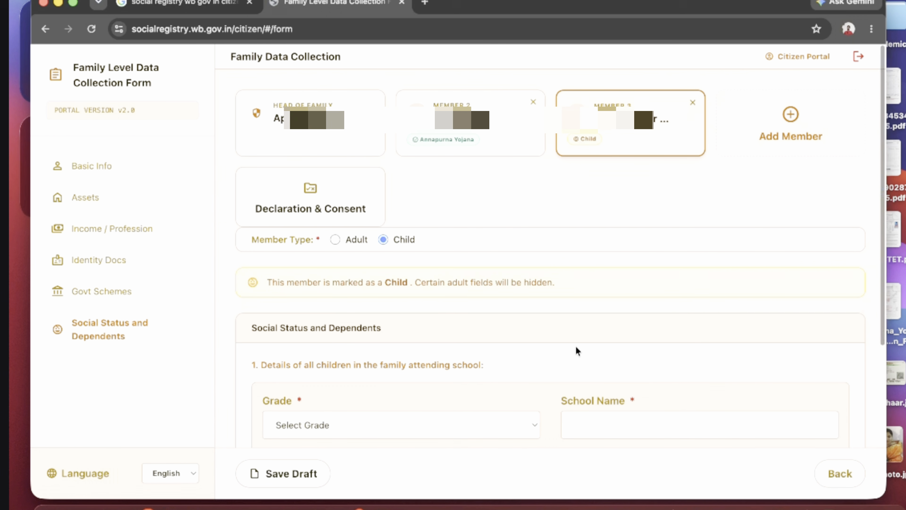
Step: Set the child's grade to Class 5 in the school attendance details
{"action": "scroll", "coordinate": [576, 347], "scroll_direction": "down", "scroll_amount": 5}
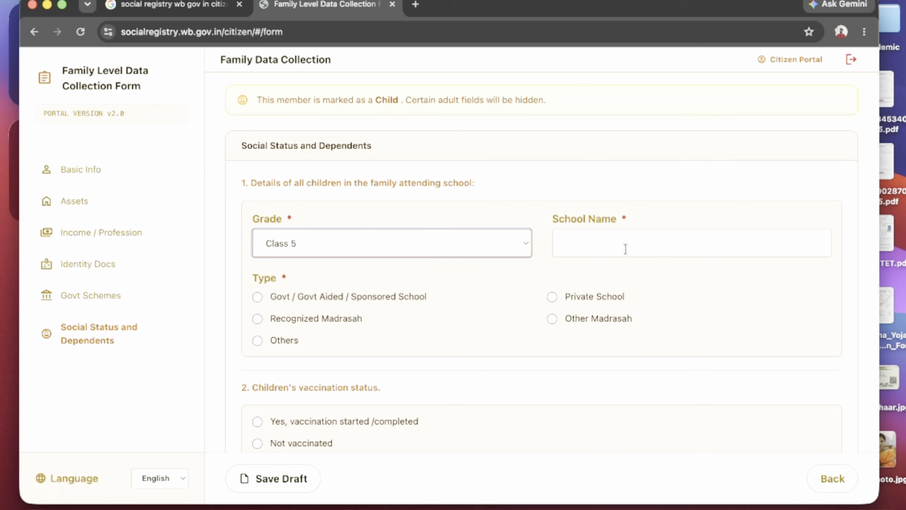